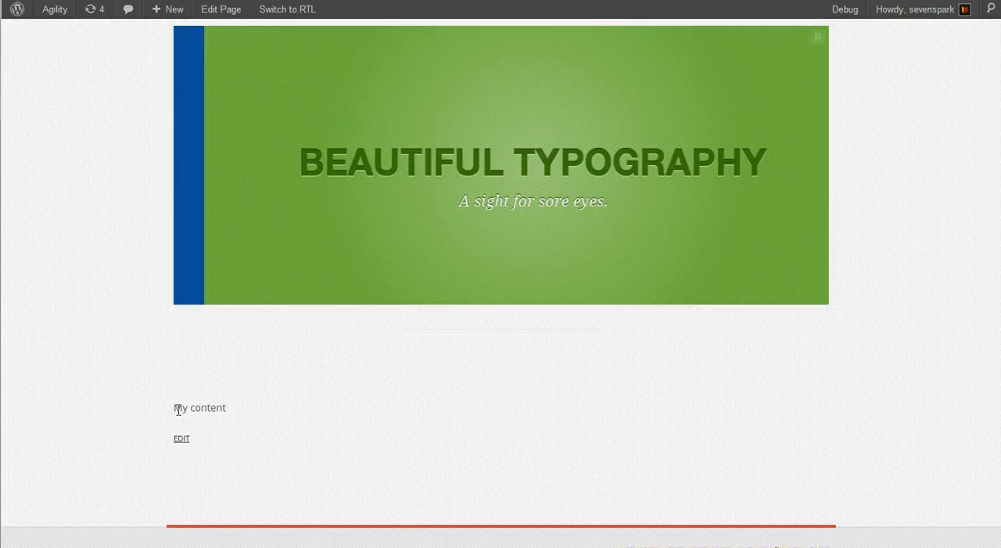
Replace the home page's content with the prepared two-column BrickLayer markup, update the page and reload its live view
mouse_move(524, 94)
left_click(538, 1)
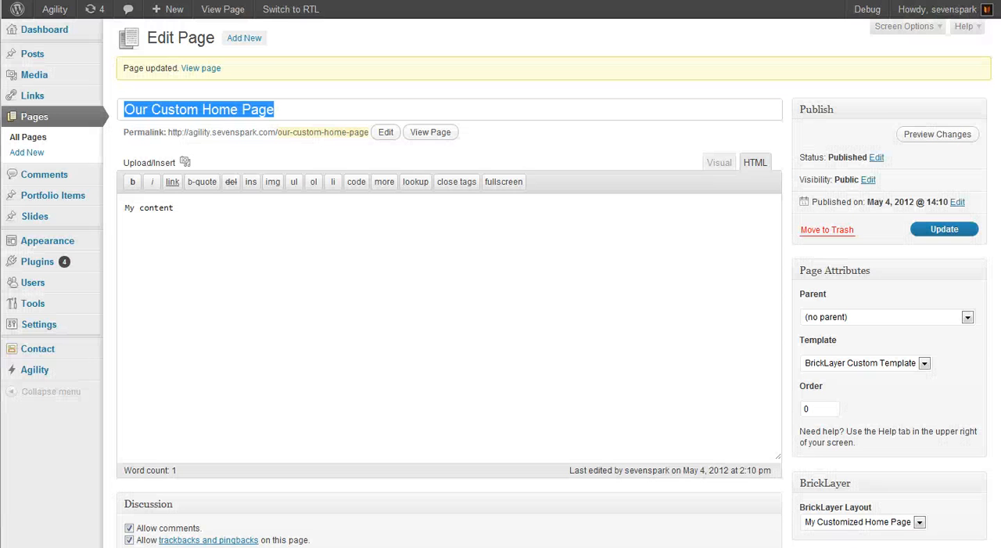
left_click_drag(293, 293, 74, 208)
type("<div class=\"one-half column alpha\">This page layout was designed using the BrickLayer visual layout interface.  You can add a variety of bricks to customize your layout.  Using the layout builder is completely optional; you can also customize and extend templates in the standard WordPress way via a child theme.  This hybrid framework gives you the ultimate in flexibility. </div>  <div class=\"one-half column omega\"> <br/> <a href=\"\" class=\"button button-red button-full button-lighttext button-large\" >More about BrickLayer &rarr;</a> </div>")
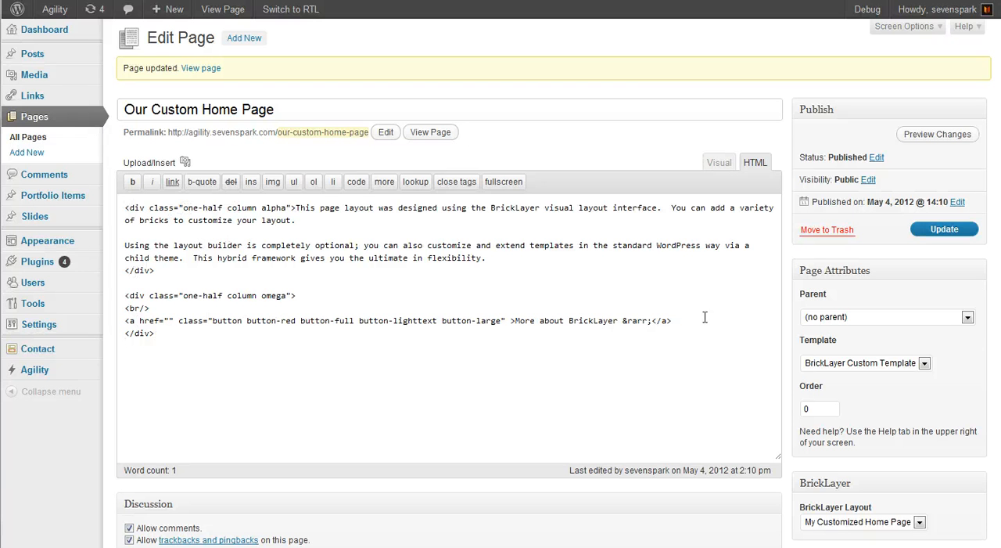
left_click(947, 233)
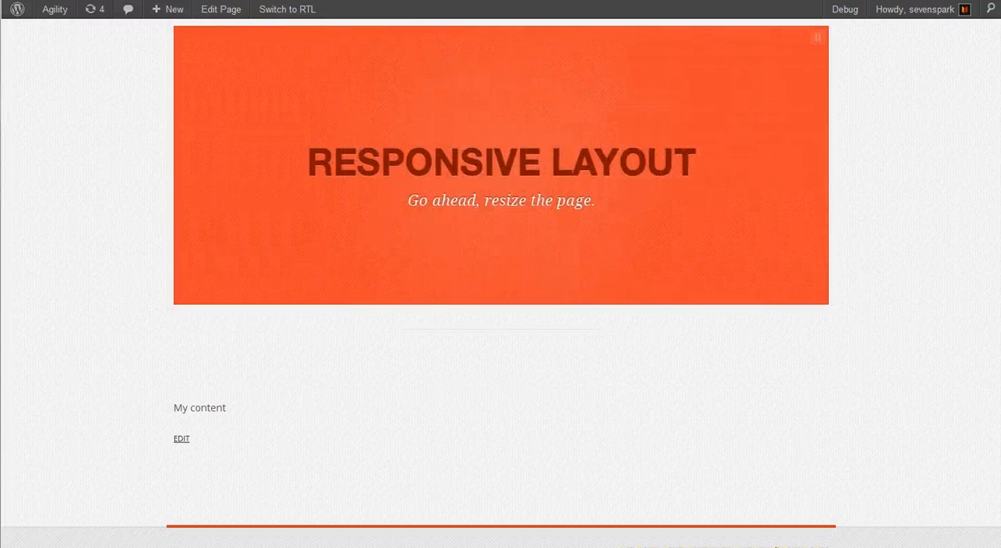
key("F5")
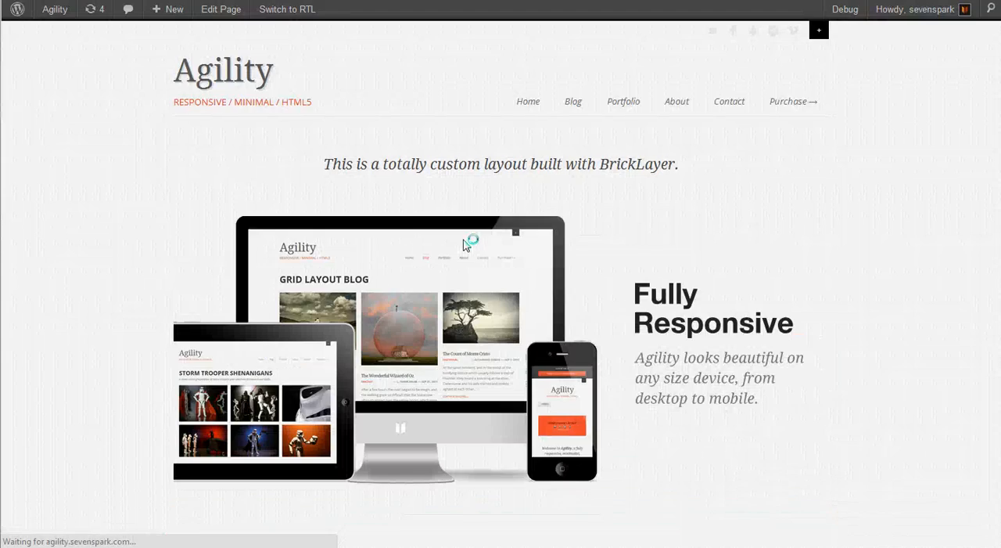
scroll(834, 266, "down", 5)
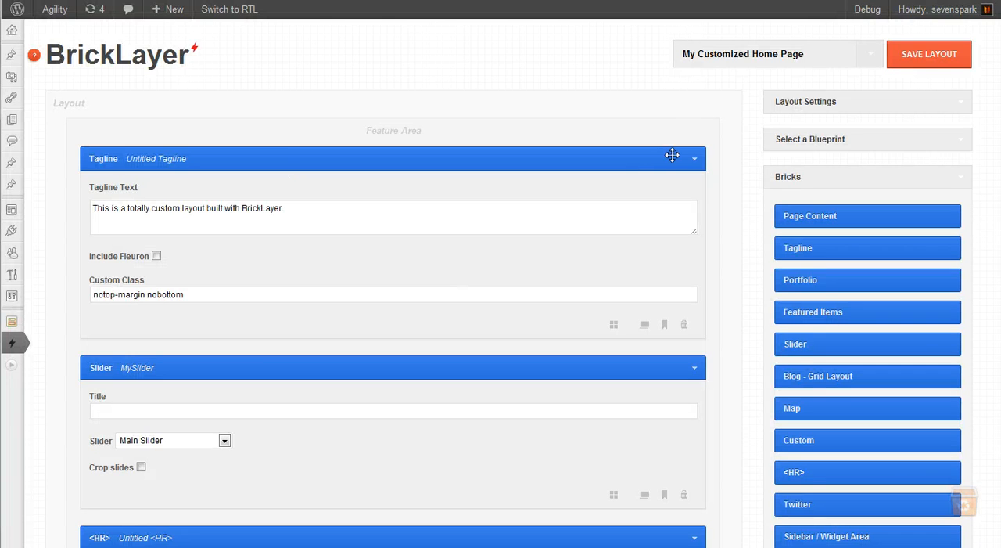
Collapse the Tagline, Slider, <HR> and Page Content bricks in the My Customized Home Page layout
left_click(694, 159)
left_click(694, 199)
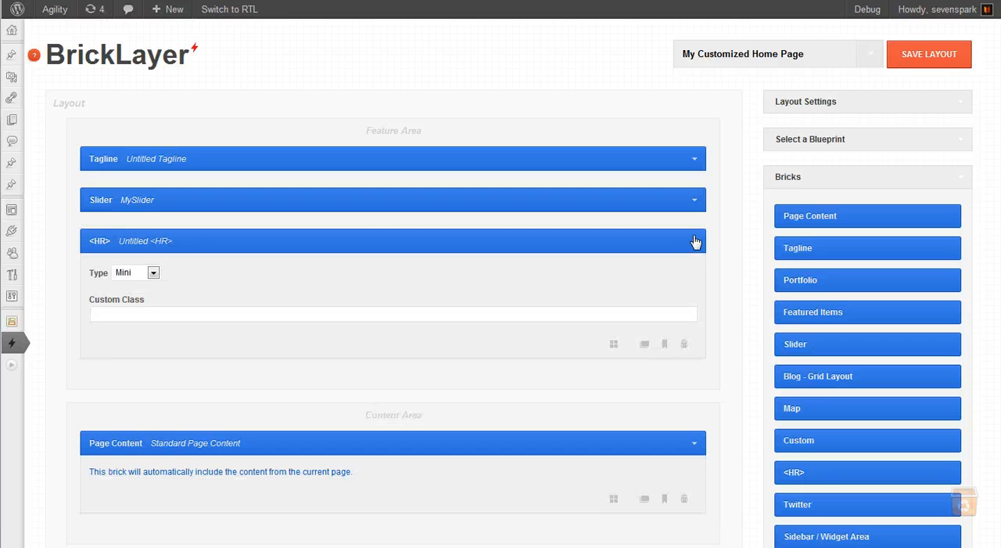
left_click(695, 241)
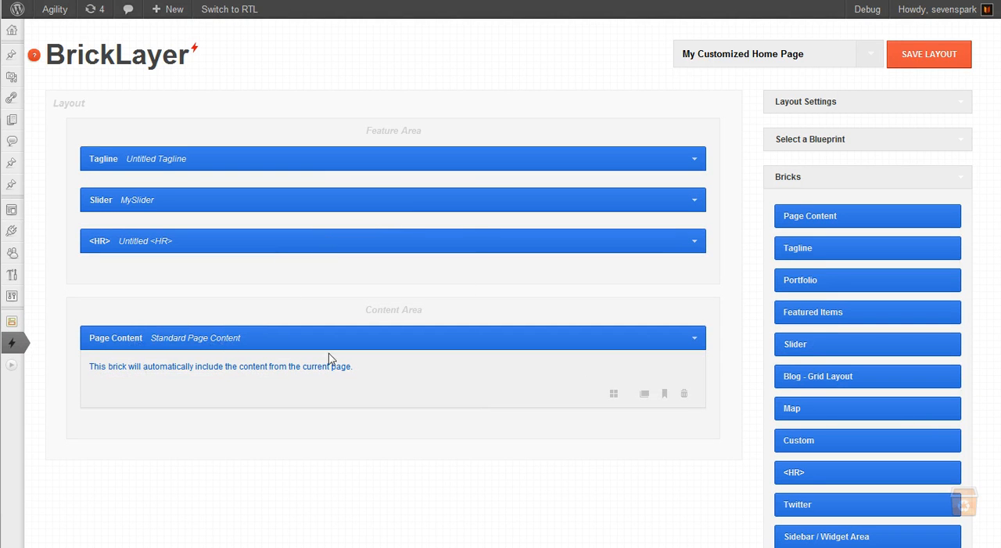
left_click(695, 339)
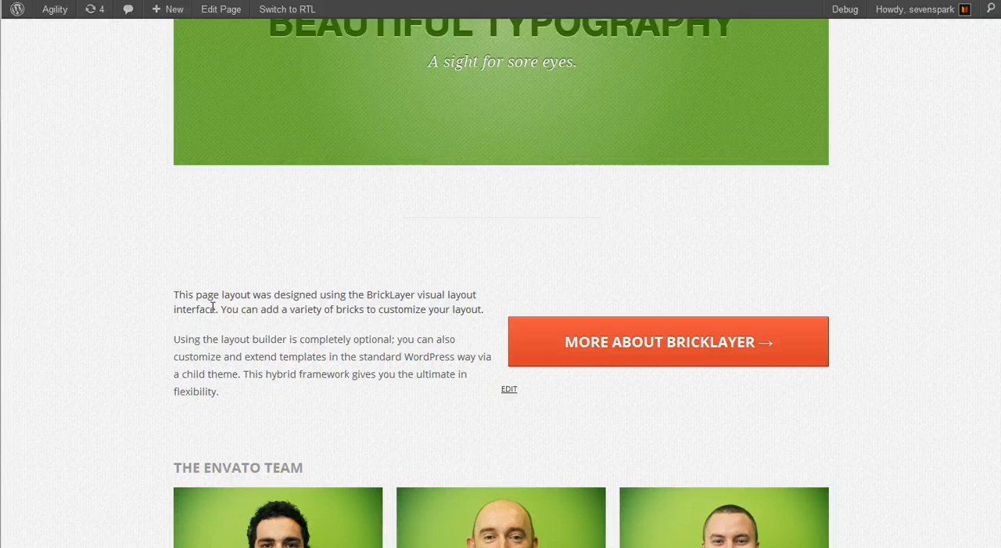
Add a Portfolio brick below Page Content in the Content Area and title it "The Envato Team"
scroll(212, 305, "down", 4)
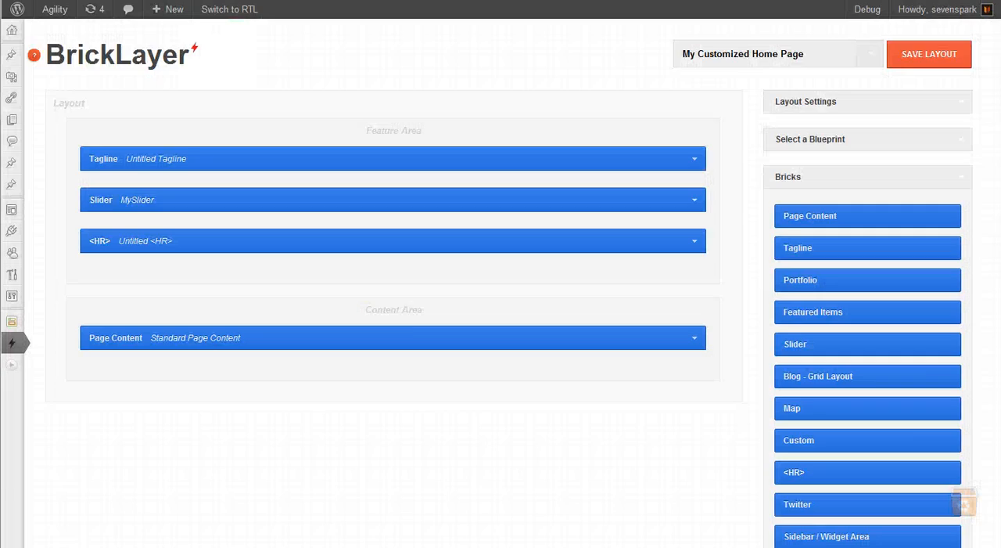
mouse_move(407, 326)
scroll(407, 325, "down", 1)
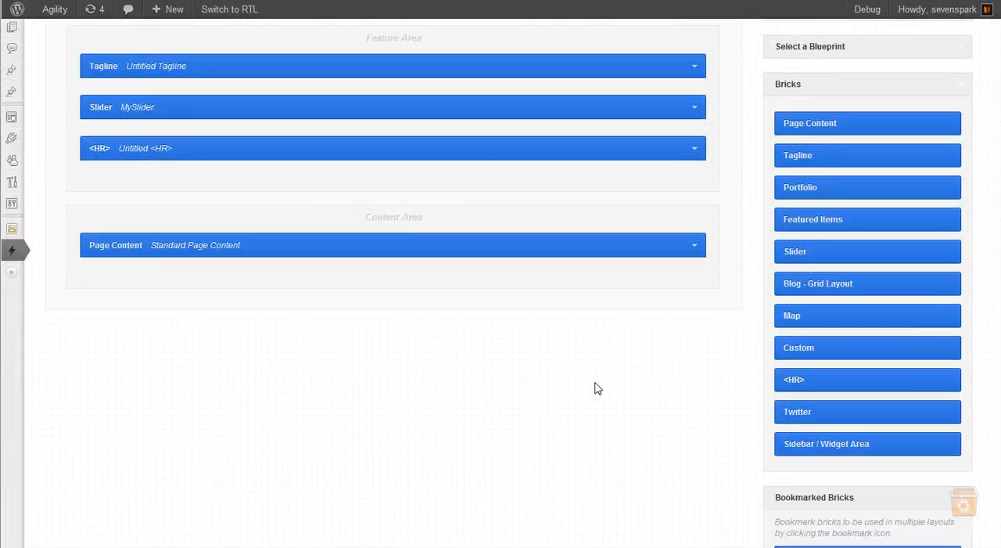
left_click_drag(876, 186, 382, 288)
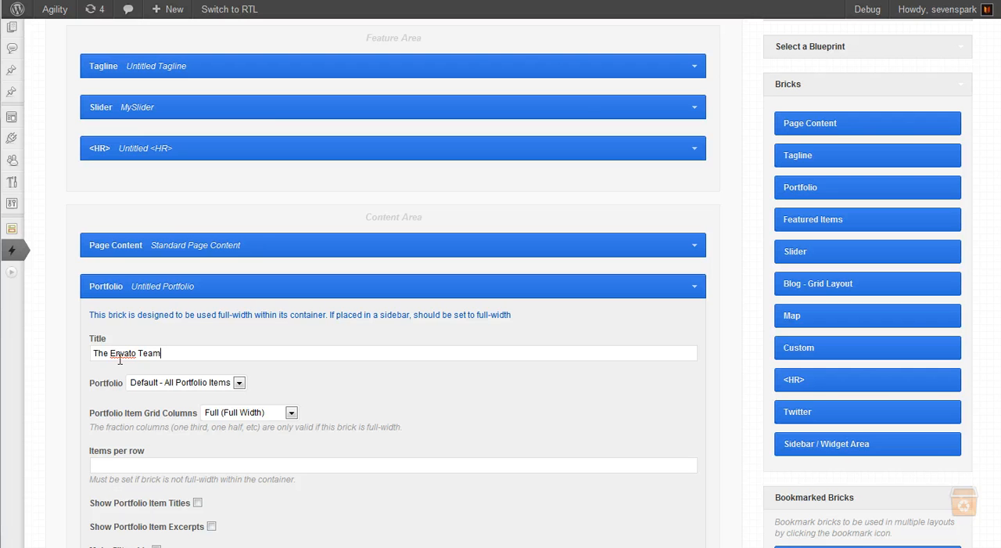
Rename the new Portfolio brick "MovemberFolio"
left_click(149, 286)
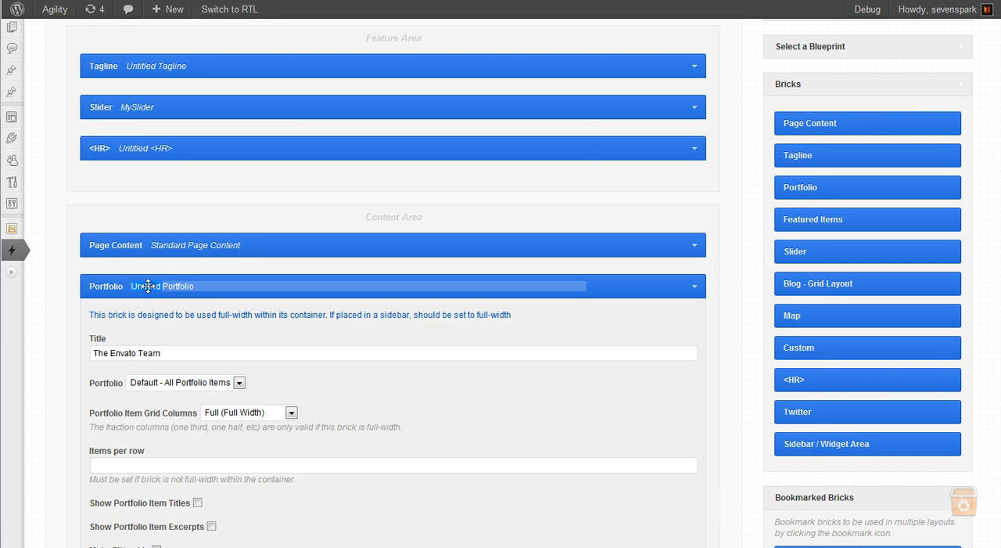
key("BackSpace")
key("BackSpace")
key("BackSpace")
key("BackSpace")
key("BackSpace")
key("BackSpace")
key("BackSpace")
key("BackSpace")
type("Movember")
key("Delete")
key("Delete")
key("Delete")
key("Delete")
key("Delete")
key("Delete")
key("Delete")
key("Delete")
key("Delete")
type("F")
key("Tab")
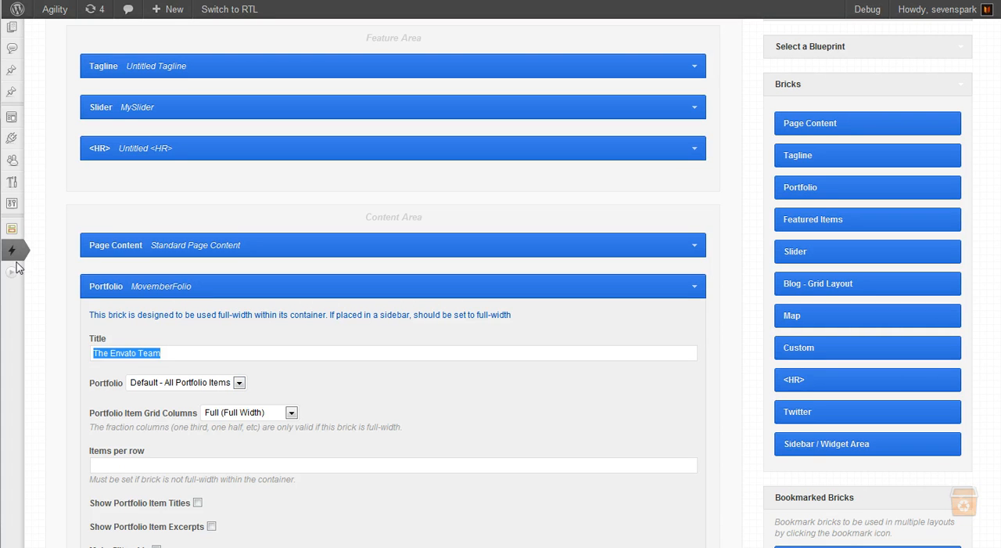
Choose Movember Portfolio as the portfolio shown by the MovemberFolio brick
left_click(221, 382)
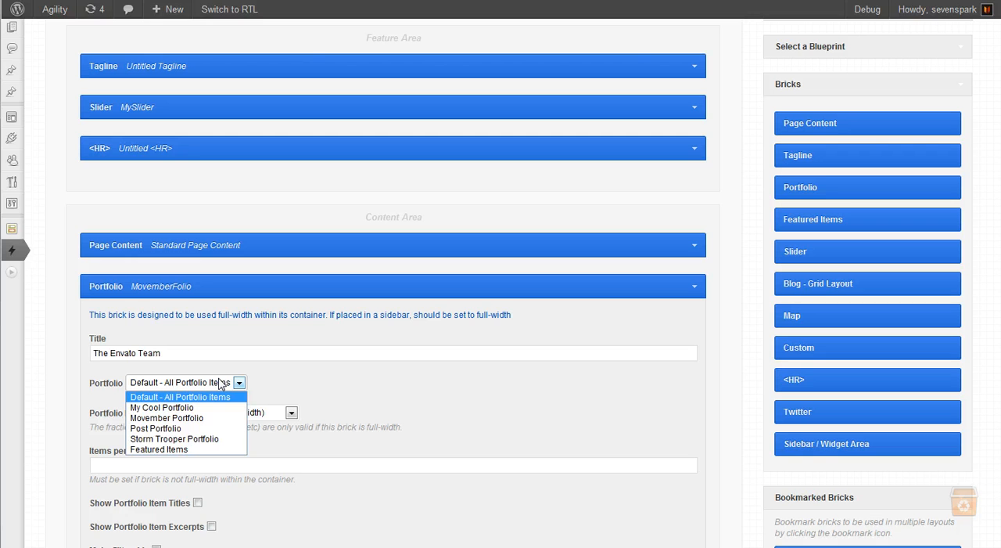
left_click(198, 382)
mouse_move(13, 251)
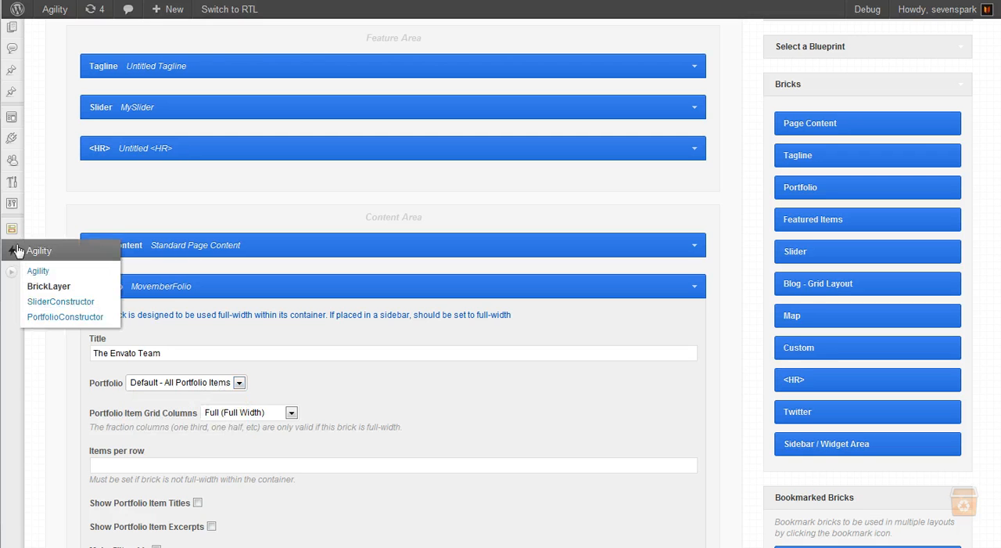
left_click(188, 384)
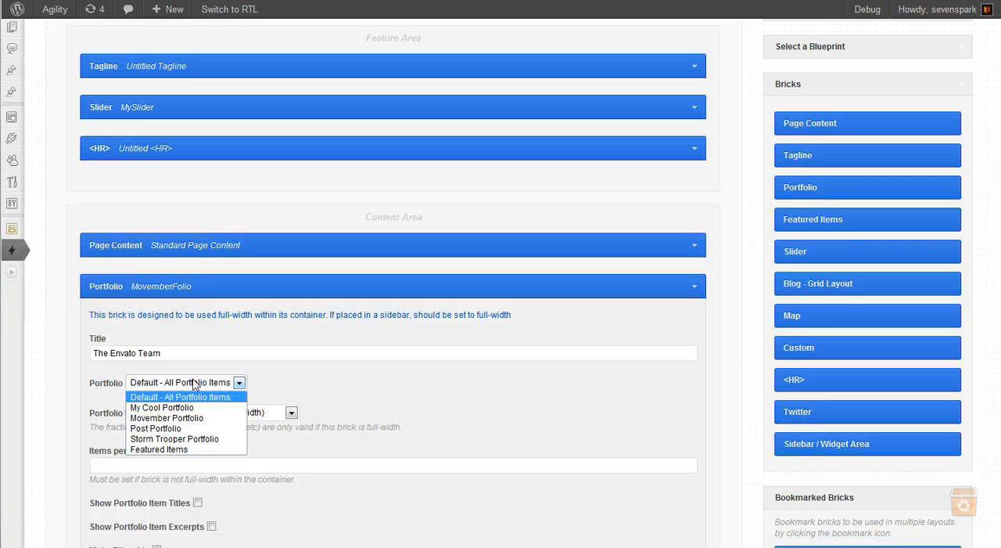
left_click(180, 418)
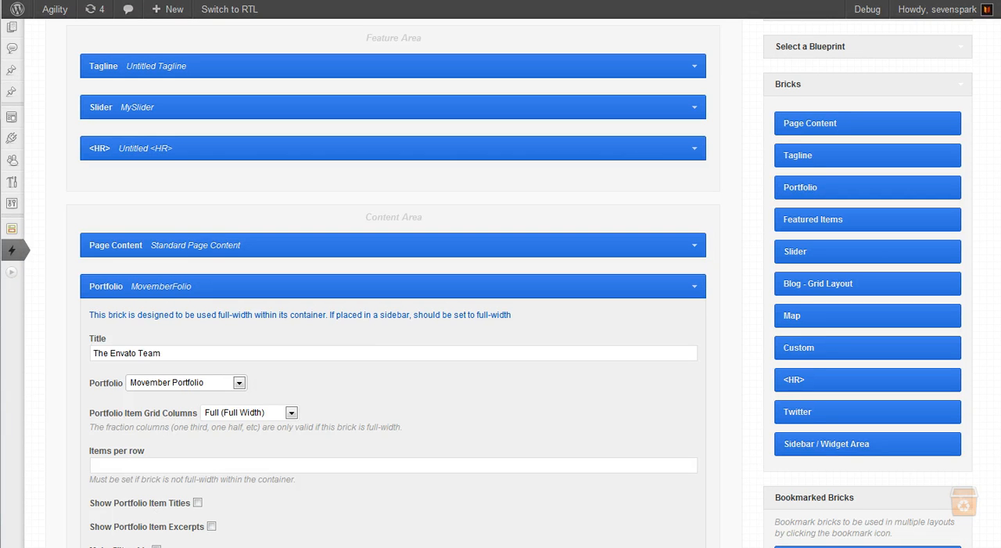
key("Tab")
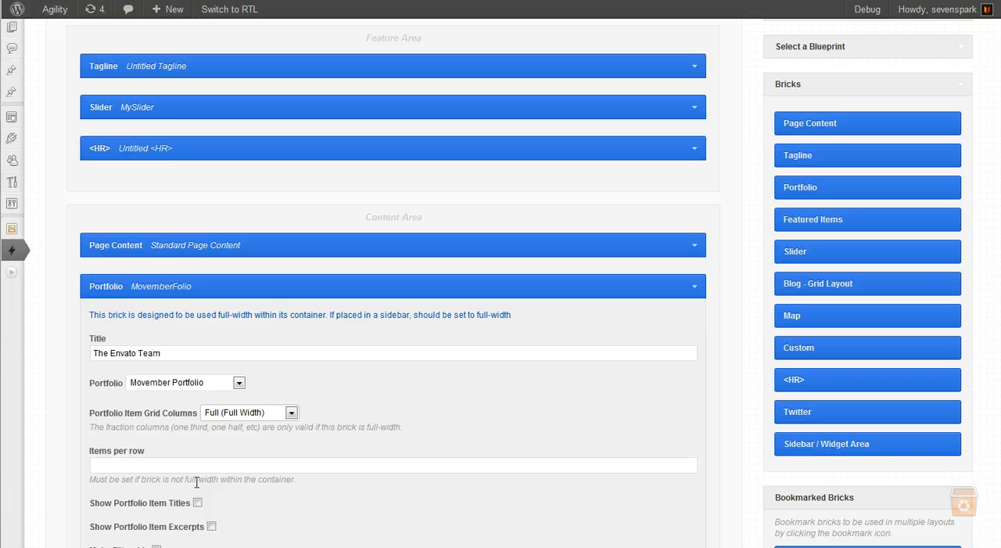
Set the MovemberFolio brick's item grid columns to Thirds (1/3) and enable Show Portfolio Item Titles
left_click(283, 415)
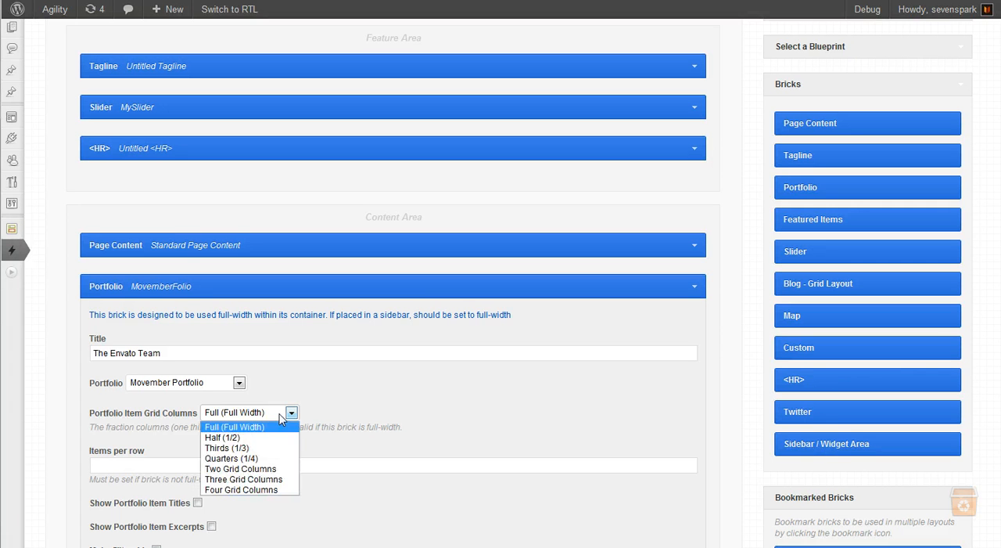
left_click(214, 450)
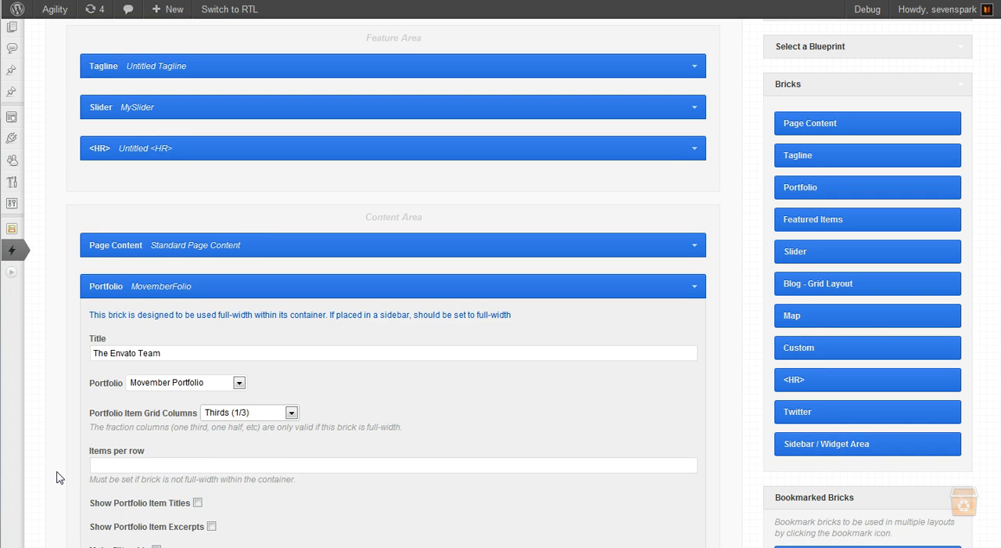
scroll(56, 477, "down", 2)
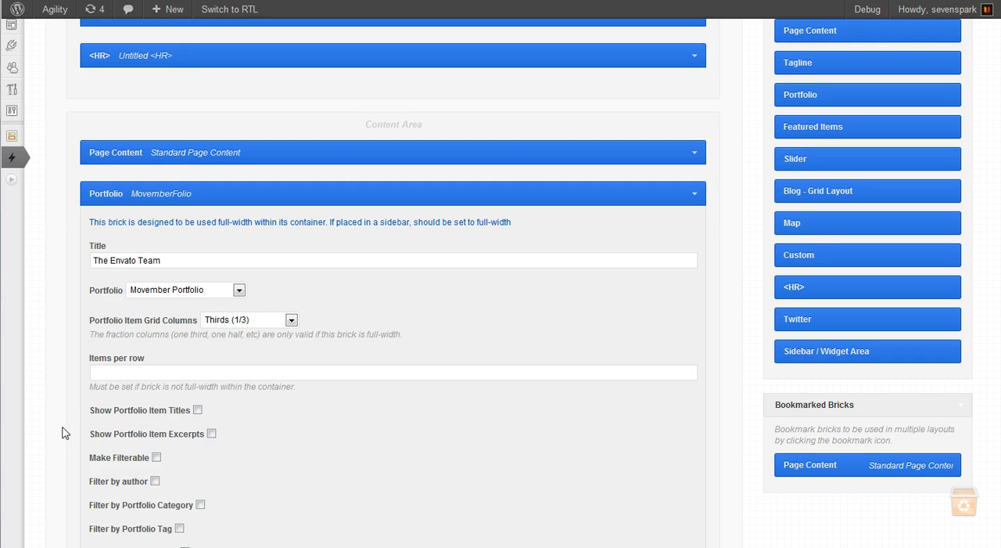
scroll(64, 433, "down", 1)
scroll(213, 421, "down", 1)
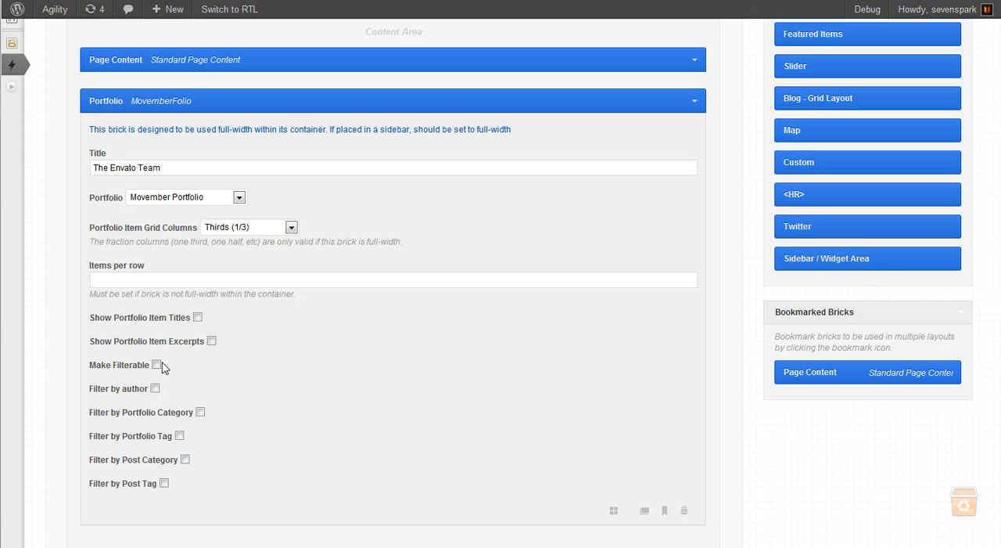
left_click(197, 317)
scroll(81, 419, "down", 1)
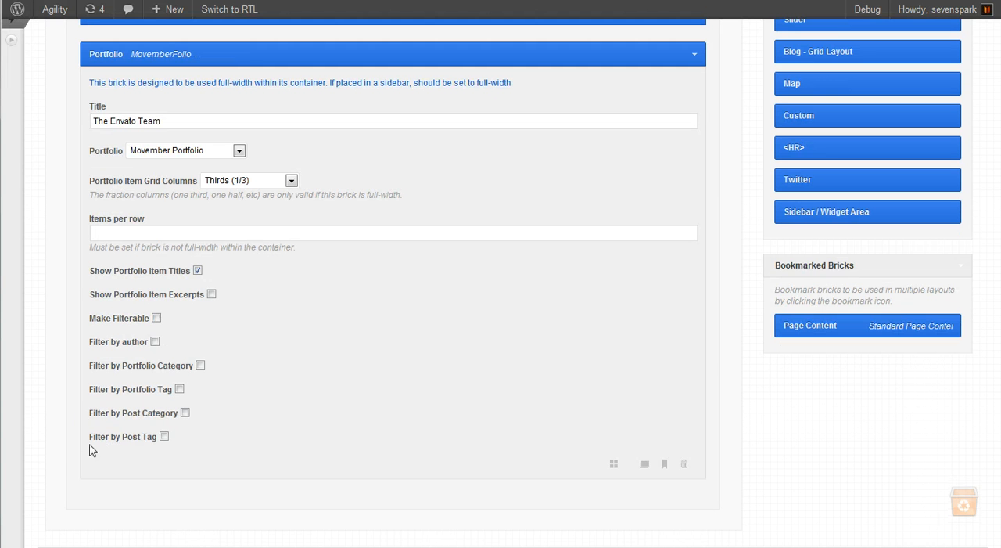
Save the layout and reload the live custom home page down to the portfolio section
scroll(757, 478, "up", 3)
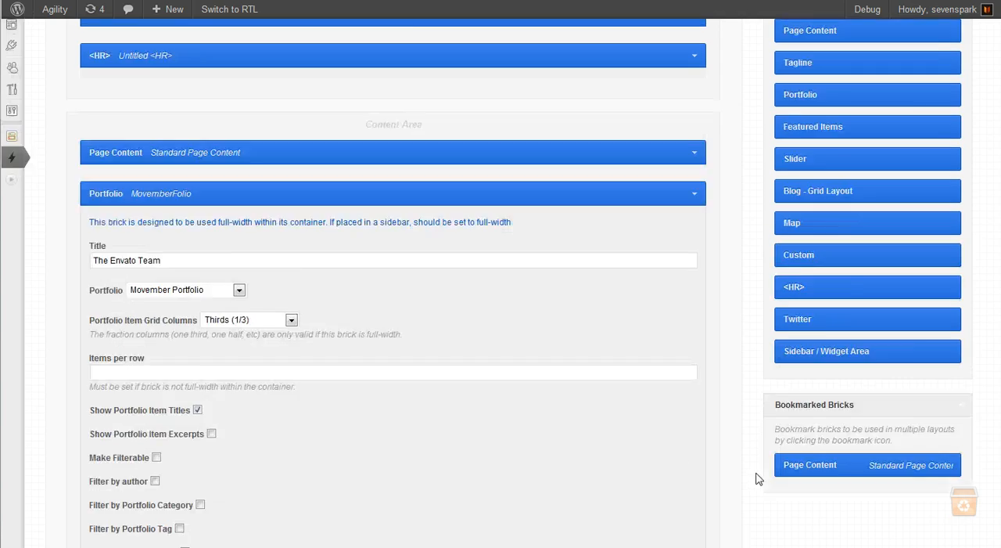
scroll(757, 478, "up", 4)
left_click(937, 53)
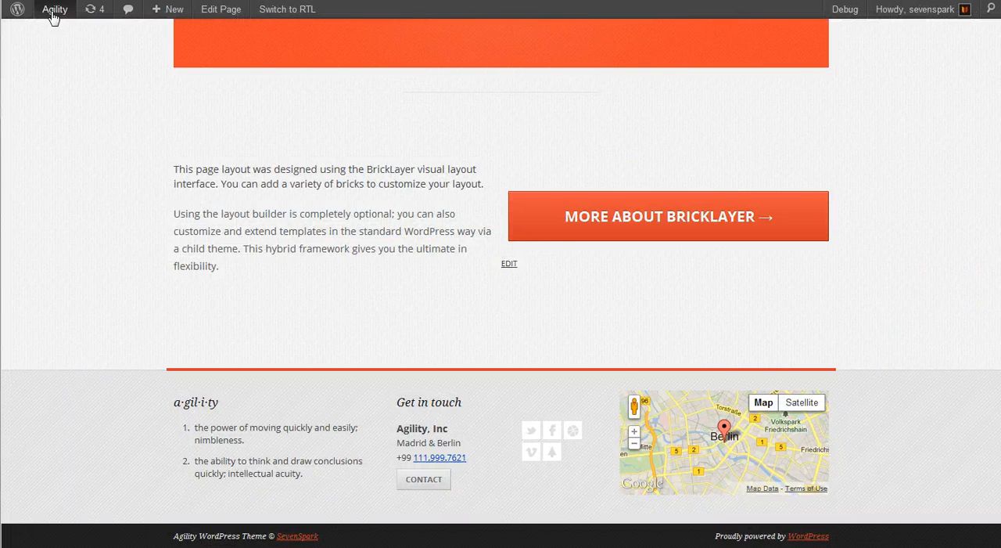
left_click(53, 11)
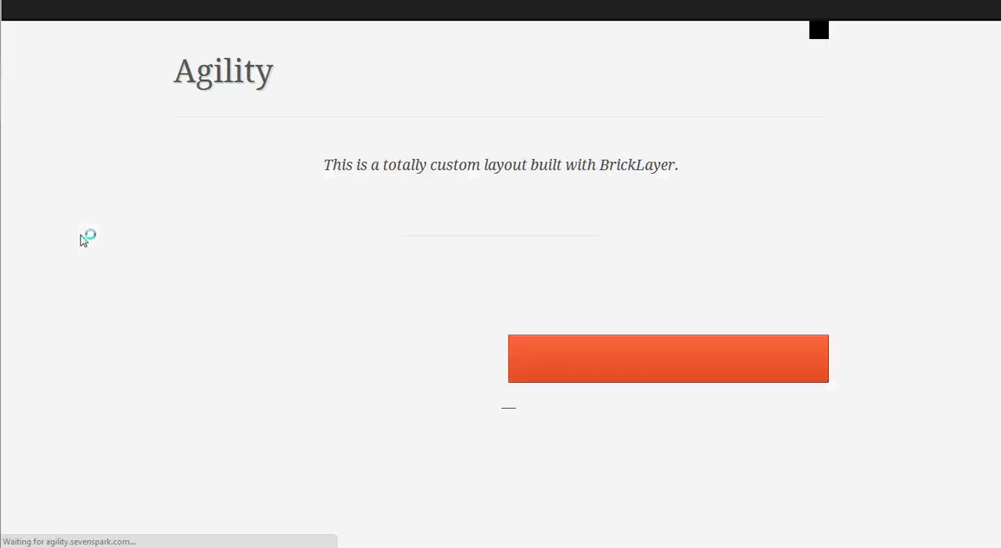
scroll(85, 237, "down", 5)
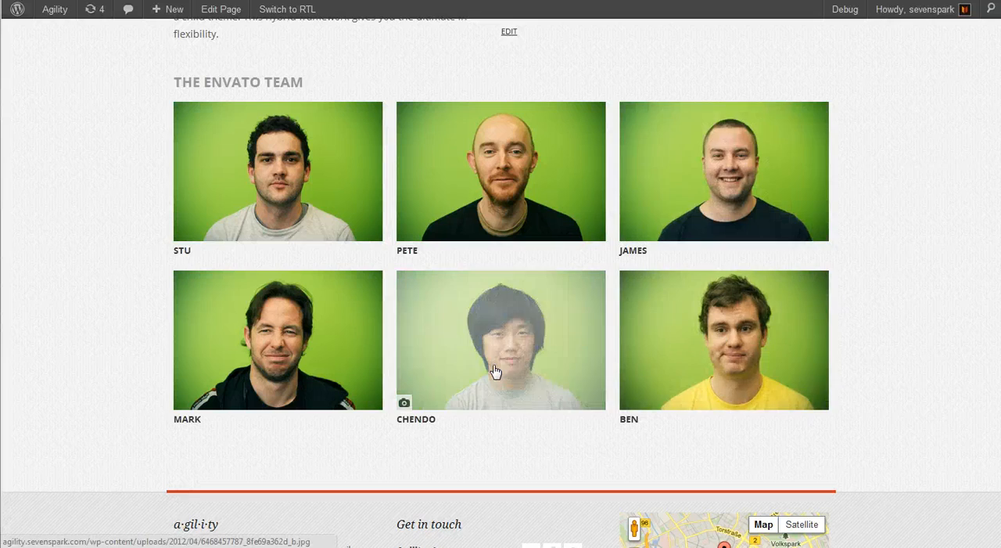
View the middle photo of the portfolio's second row enlarged, close it and check the section below the portfolio on the reference page
left_click(496, 371)
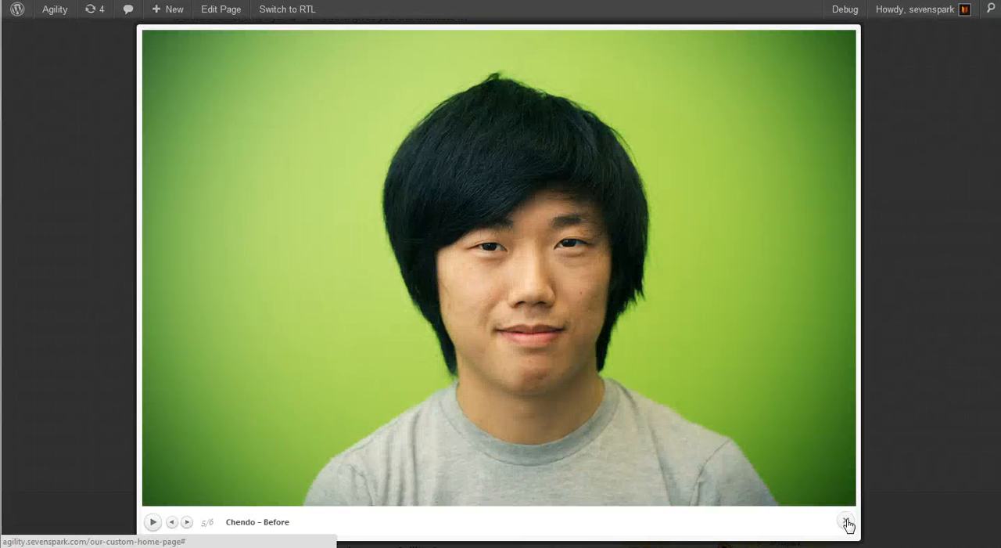
left_click(845, 522)
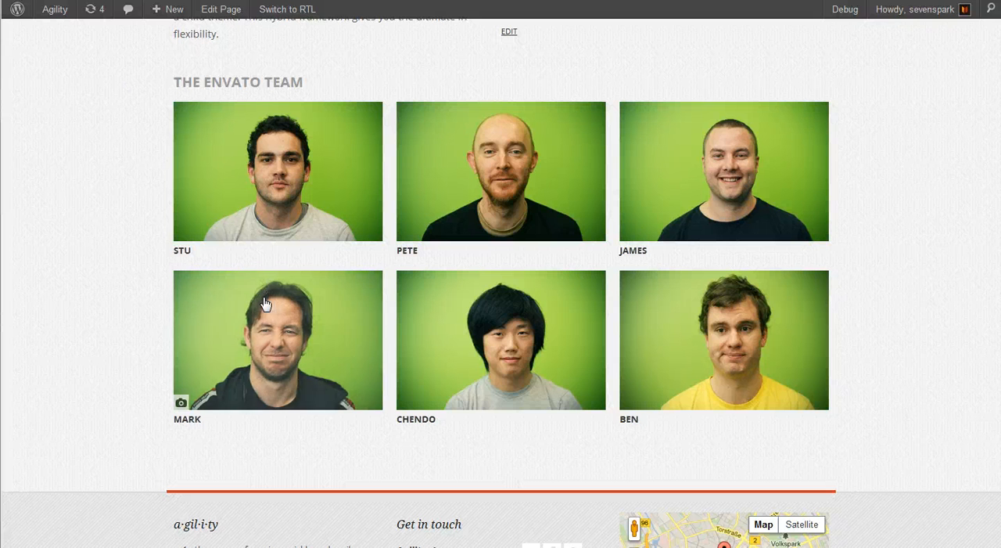
scroll(148, 237, "up", 1)
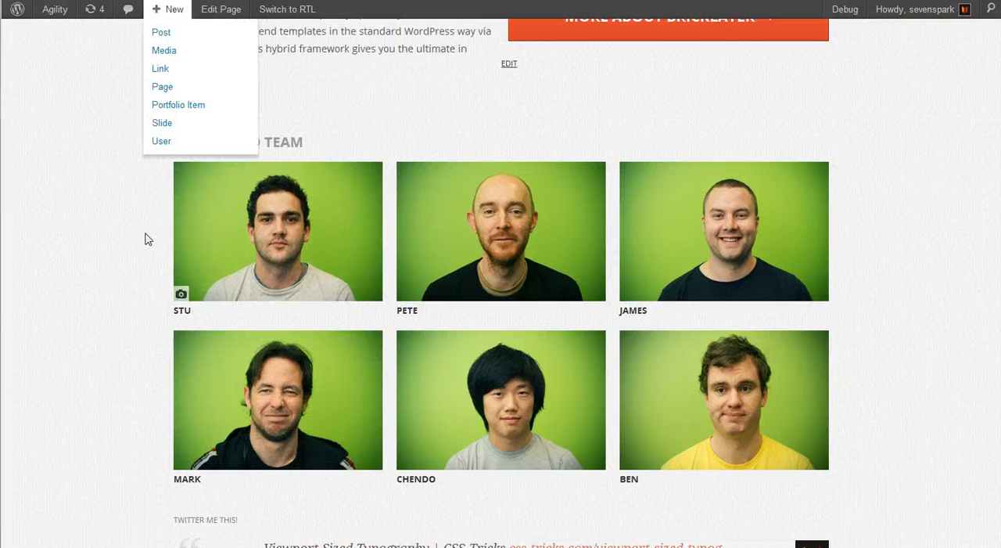
scroll(141, 230, "down", 5)
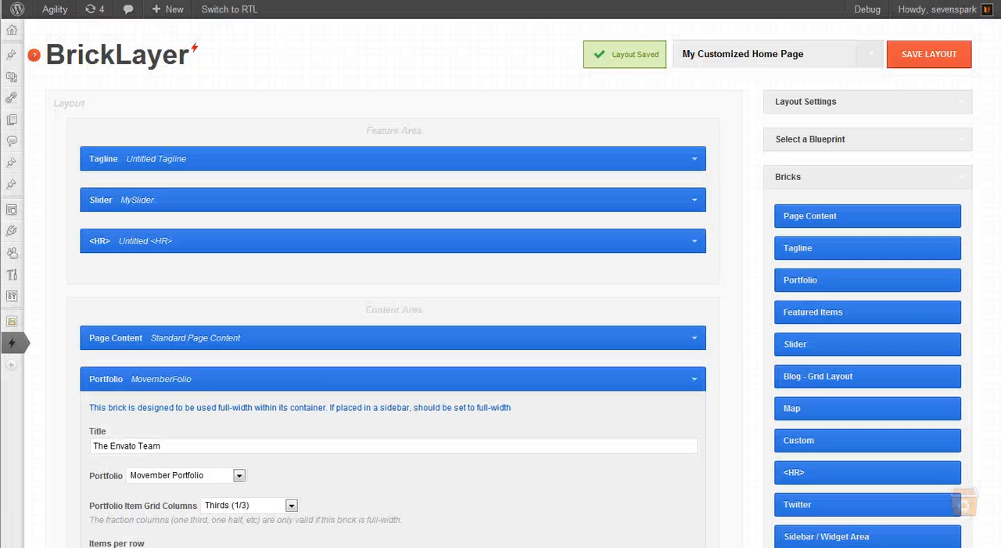
Collapse the MovemberFolio brick and add a Twitter brick below it titled "Twitter me this!"
scroll(52, 352, "down", 3)
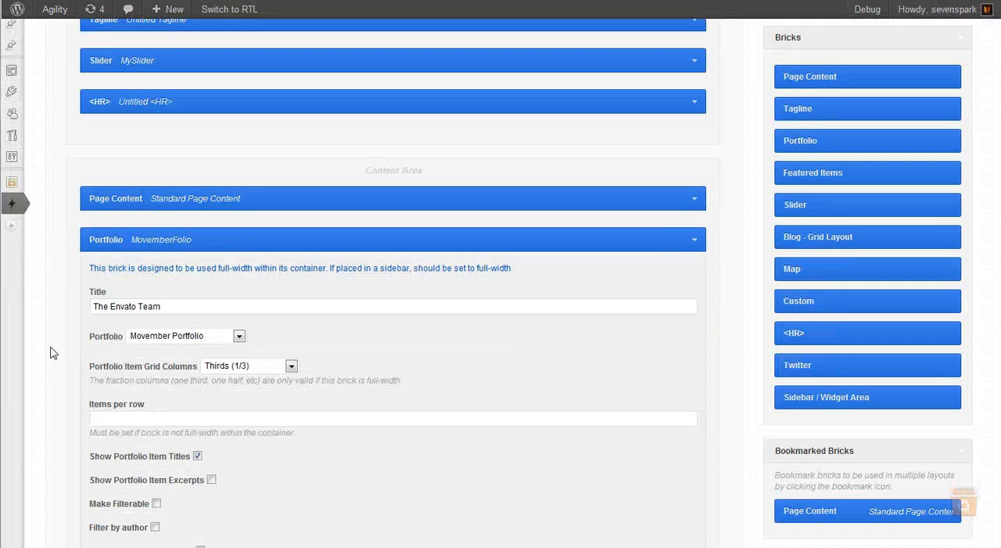
left_click(695, 240)
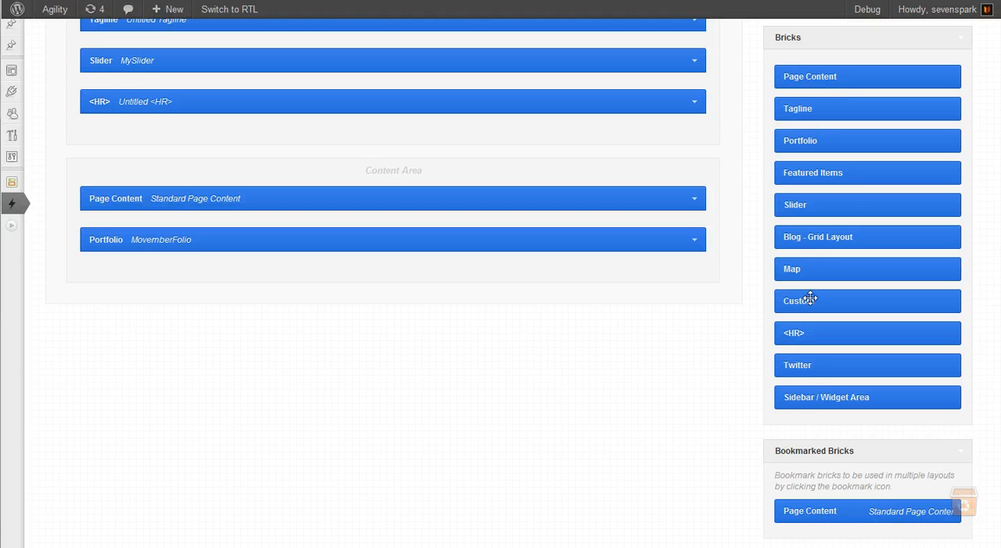
left_click_drag(807, 365, 231, 275)
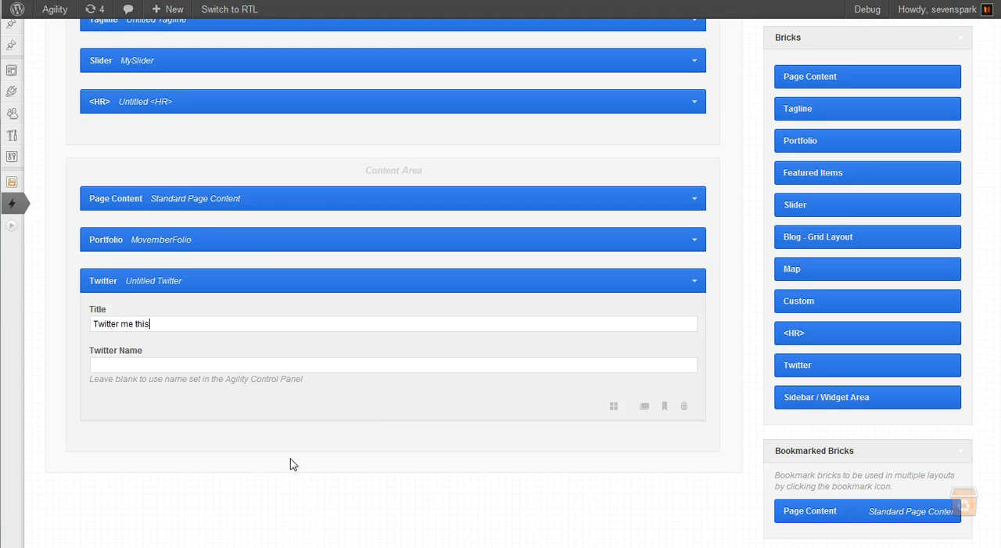
Rename the Twitter brick "Main Twitter" and set its Twitter Name to sevenspark
left_click(148, 281)
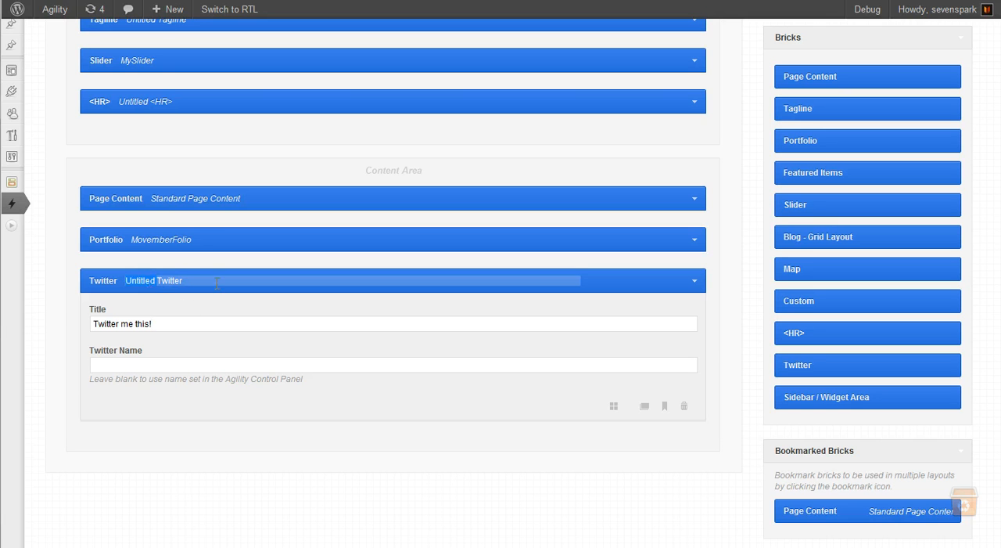
type("Main")
key("Tab")
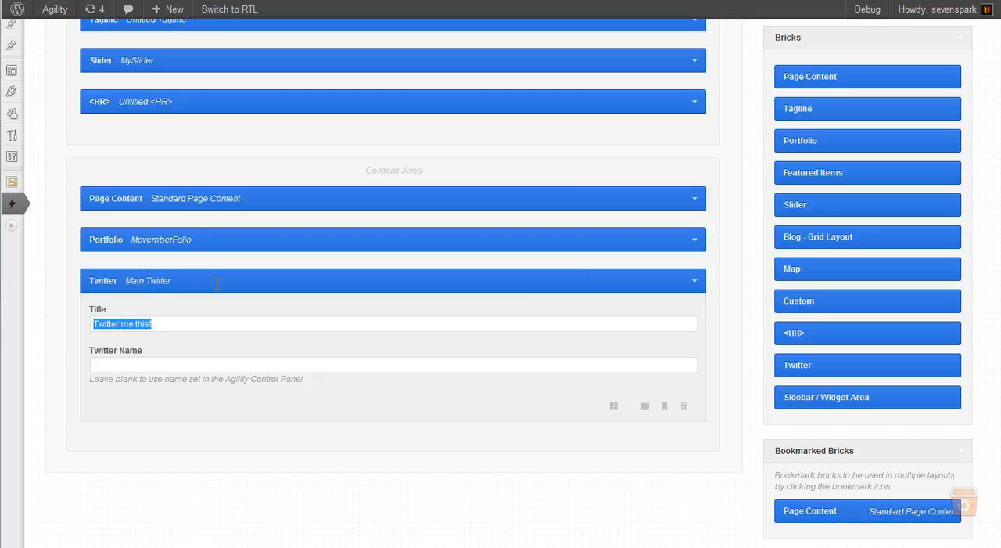
left_click(122, 362)
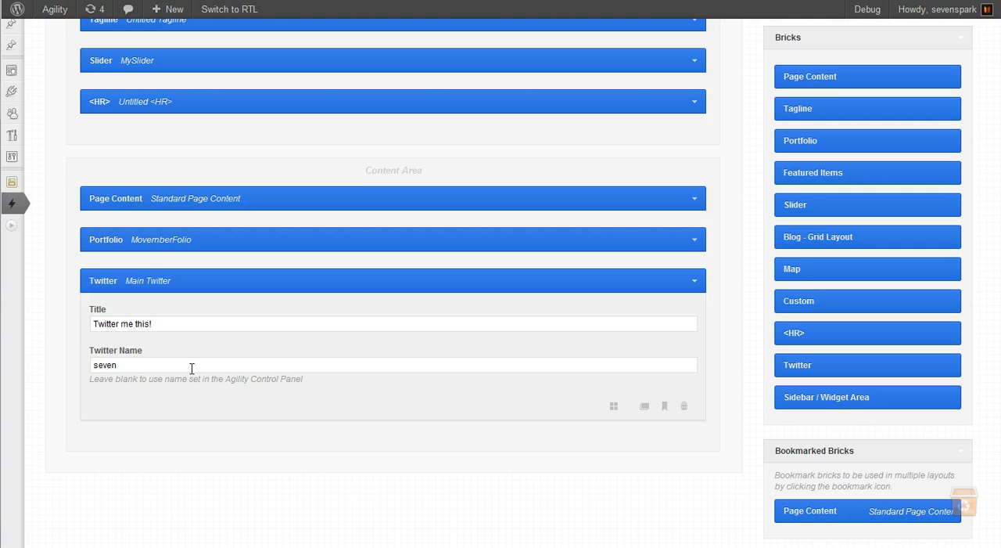
Save the layout and reload the live custom home page to check the new Twitter section
scroll(192, 368, "up", 3)
scroll(311, 365, "down", 3)
scroll(501, 367, "up", 3)
left_click(907, 58)
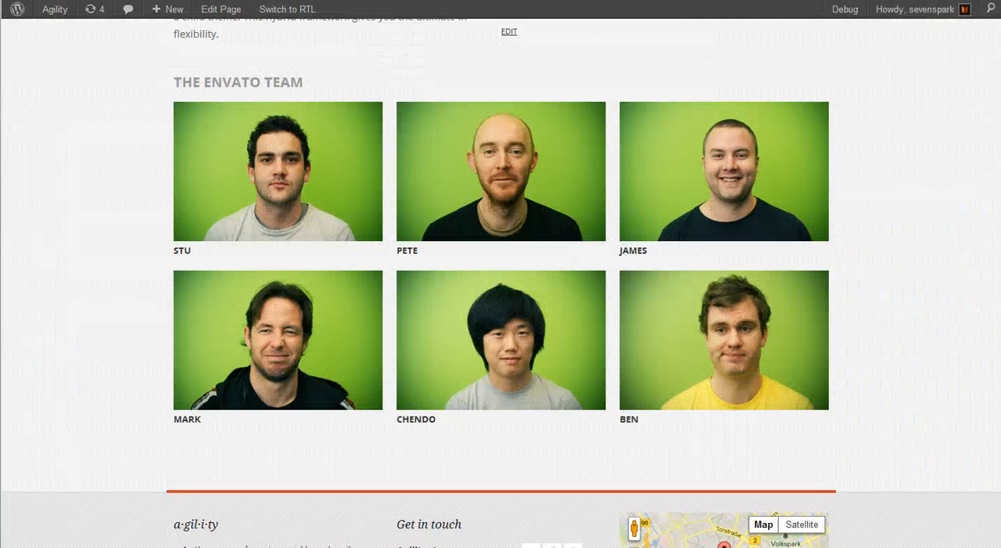
left_click(818, 397)
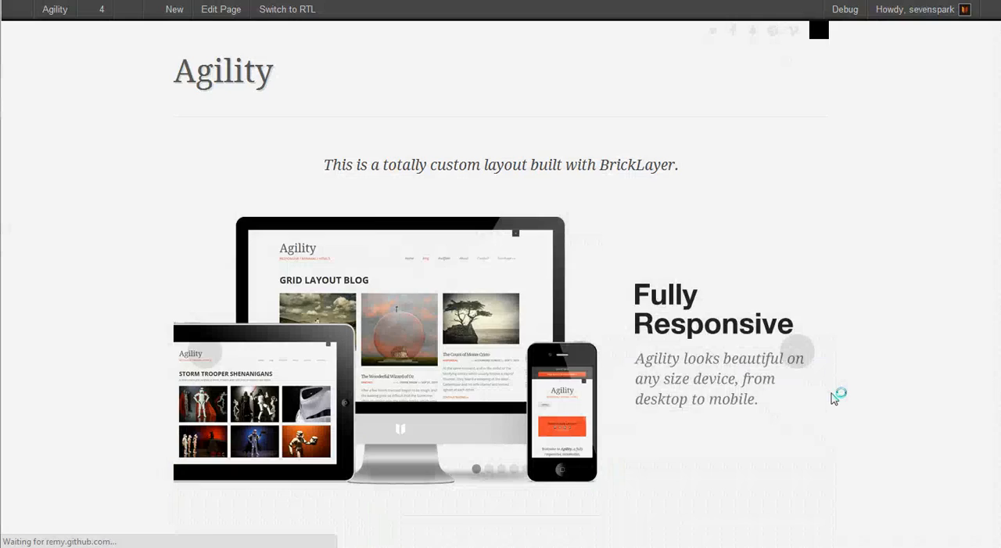
scroll(863, 399, "down", 3)
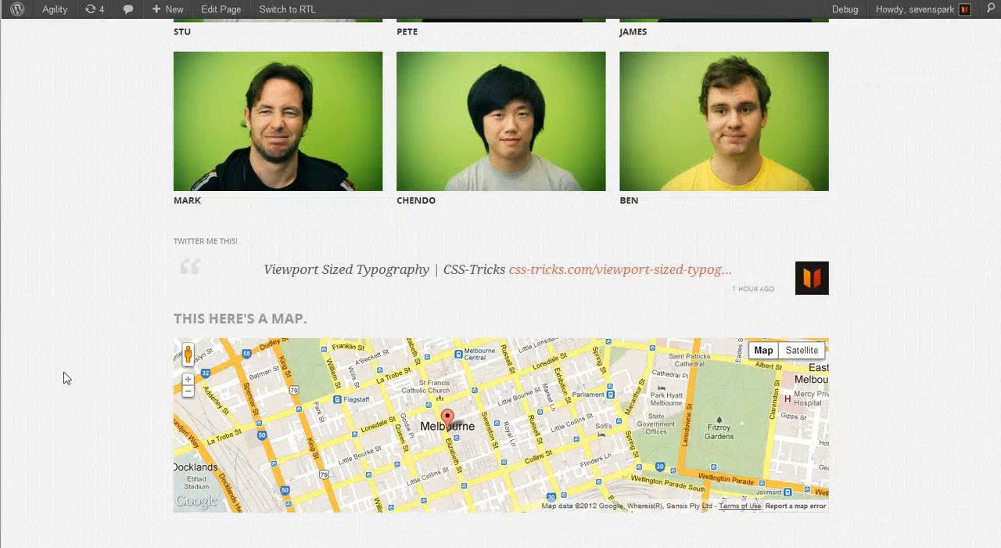
Check the section below the Twitter feed on the reference page
scroll(77, 328, "down", 1)
scroll(77, 329, "down", 2)
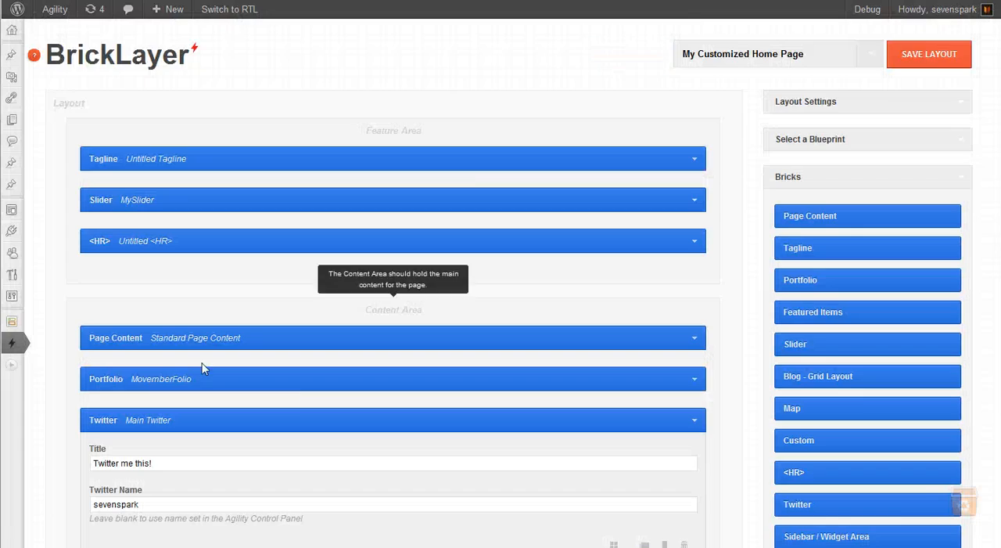
scroll(201, 368, "down", 2)
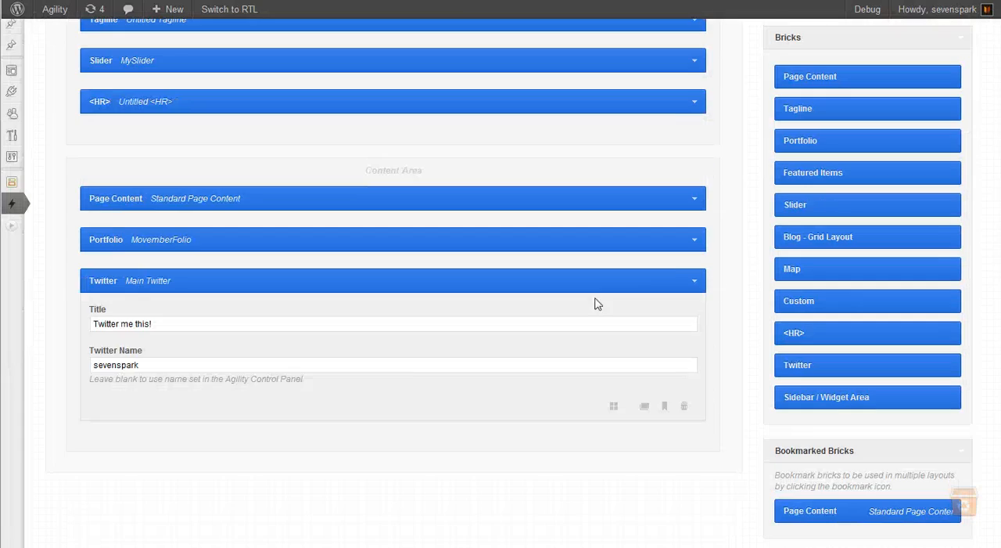
Collapse the Twitter brick and add a Map brick below it, titled "This here's a map" with zoom 14
left_click(691, 277)
left_click_drag(881, 273, 403, 335)
scroll(78, 431, "down", 2)
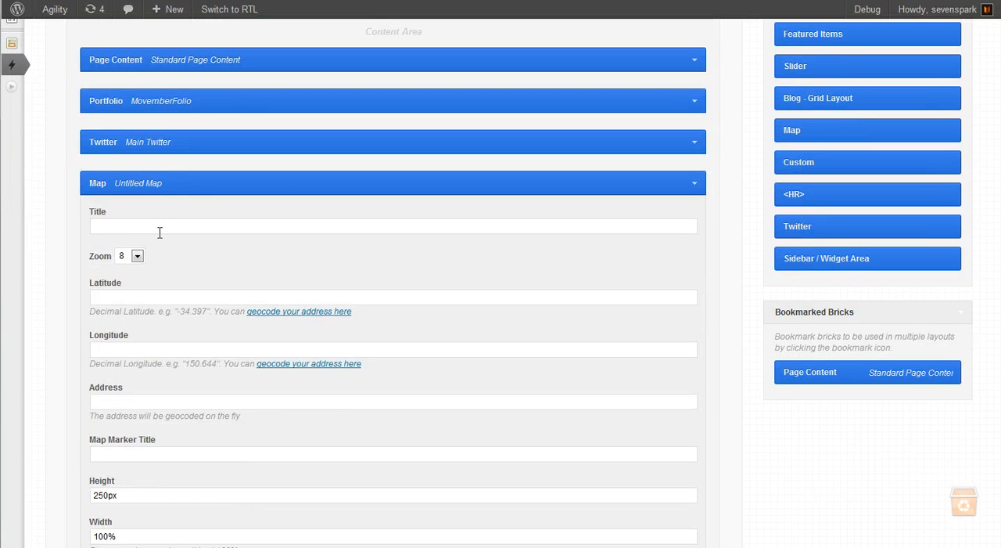
type("here's a map")
left_click(137, 256)
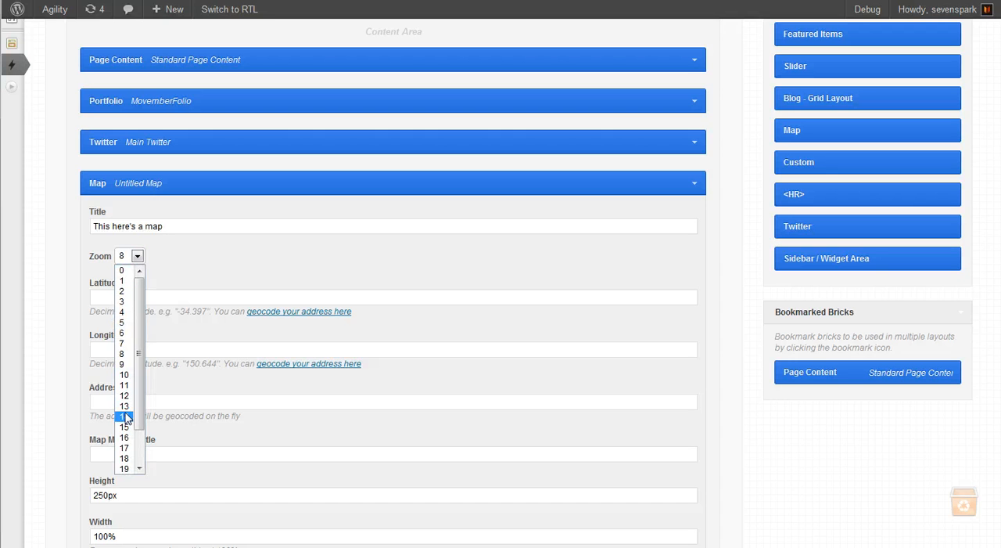
left_click(125, 417)
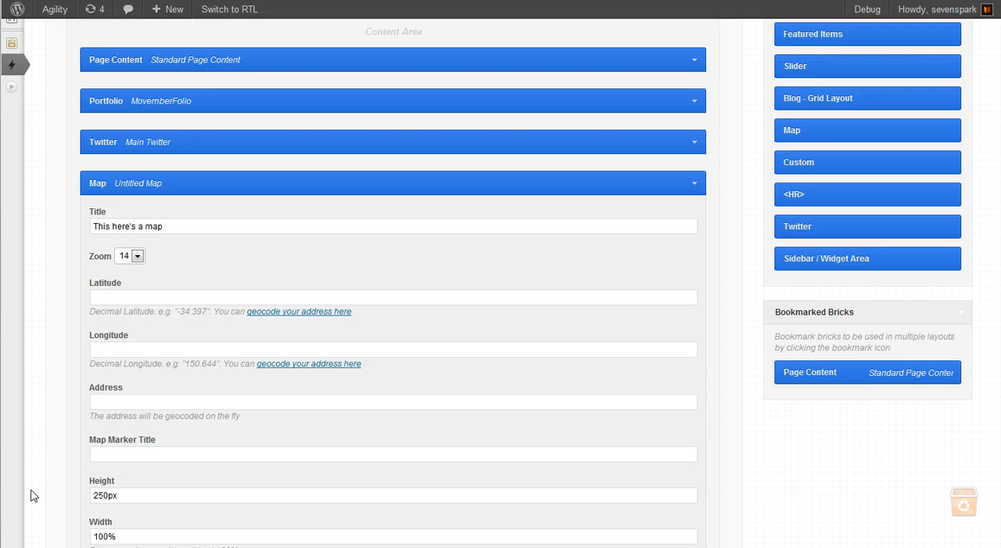
left_click(140, 183)
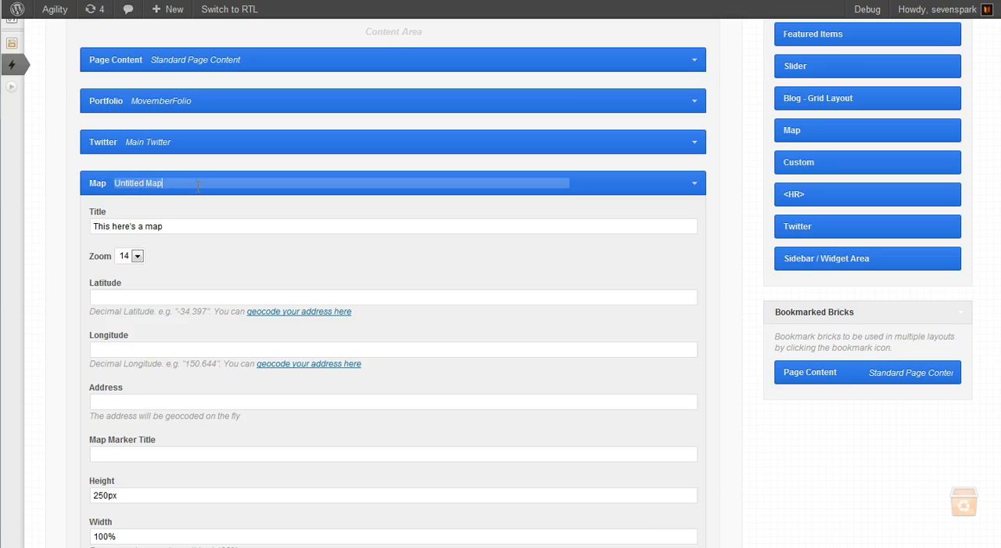
key("ctrl+a")
key("Tab")
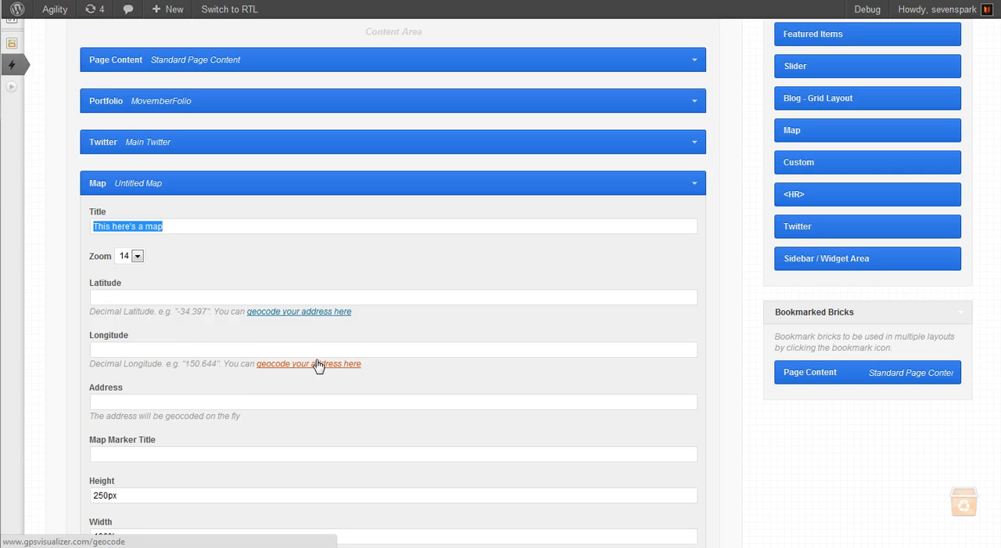
Set the Map brick's address to "Melbourne, Australia" and fill in its map marker title
left_click(158, 404)
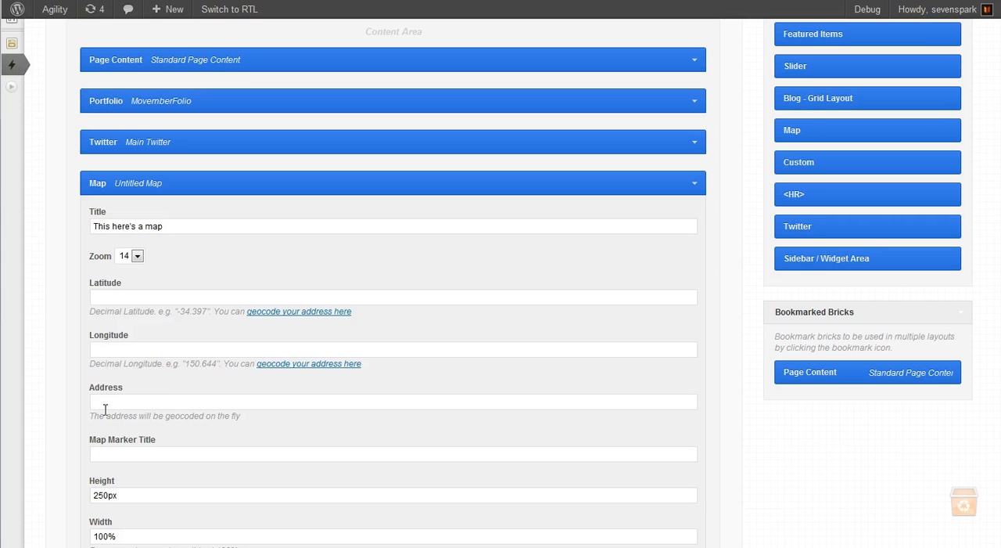
type("Melbourne, Australia")
scroll(54, 464, "down", 3)
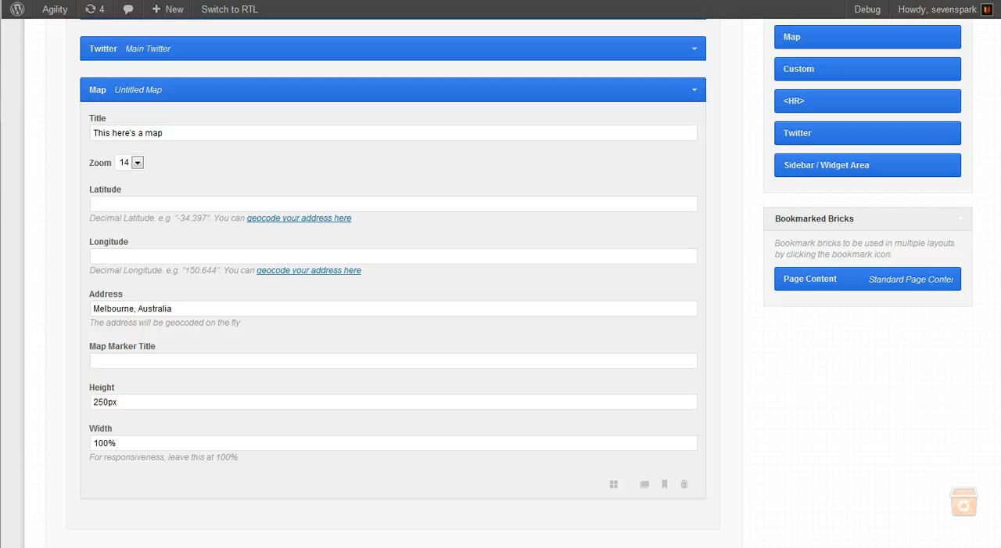
left_click(150, 360)
type("This is the marker title")
Save the layout, reload the live custom home page and zoom in on the Melbourne map
scroll(801, 384, "up", 5)
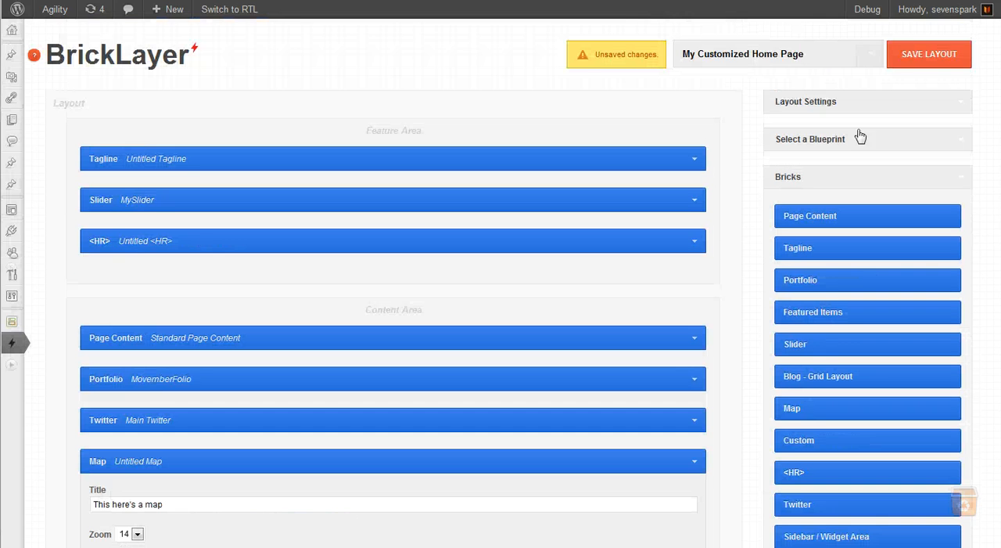
left_click(912, 50)
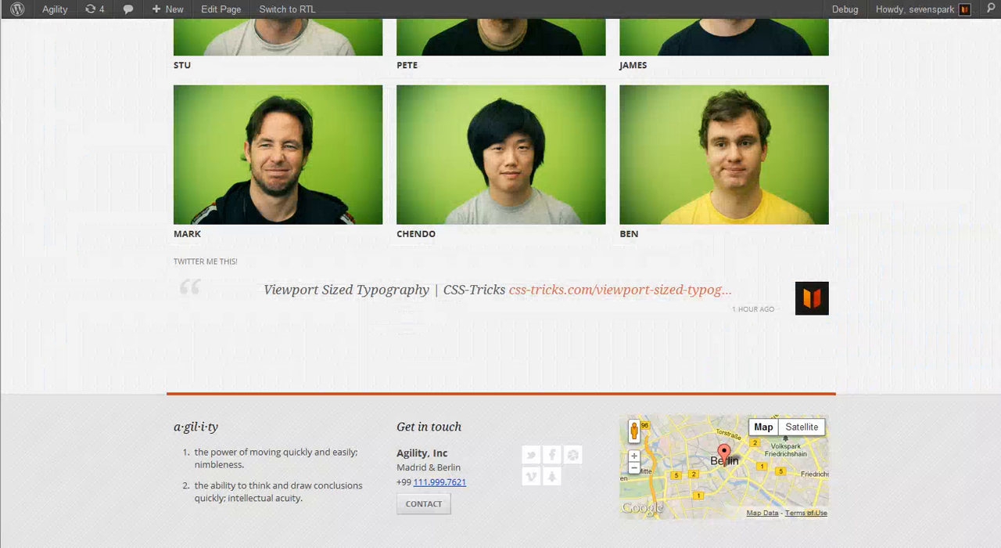
key("F5")
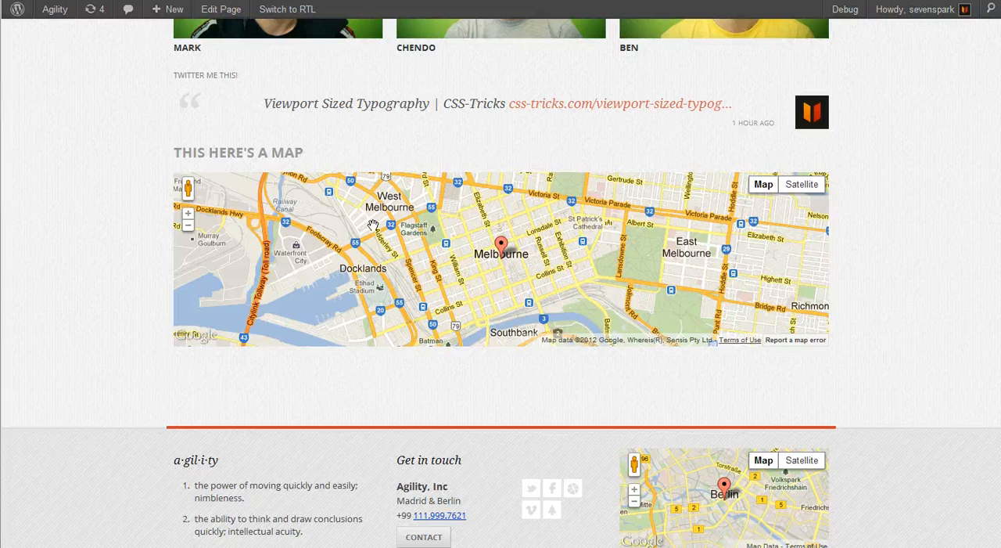
scroll(455, 265, "up", 1)
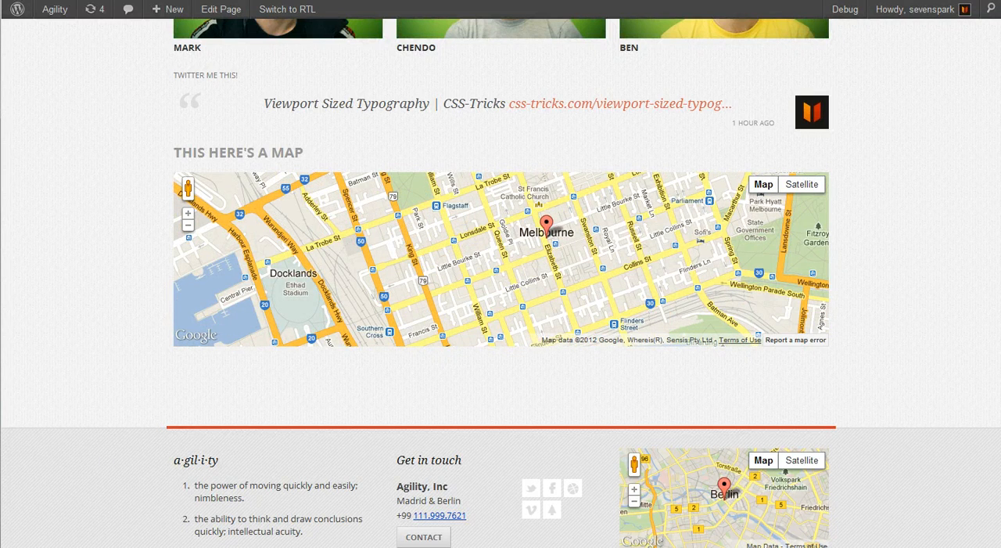
Check the sections below the map on the reference page
key("ctrl+Tab")
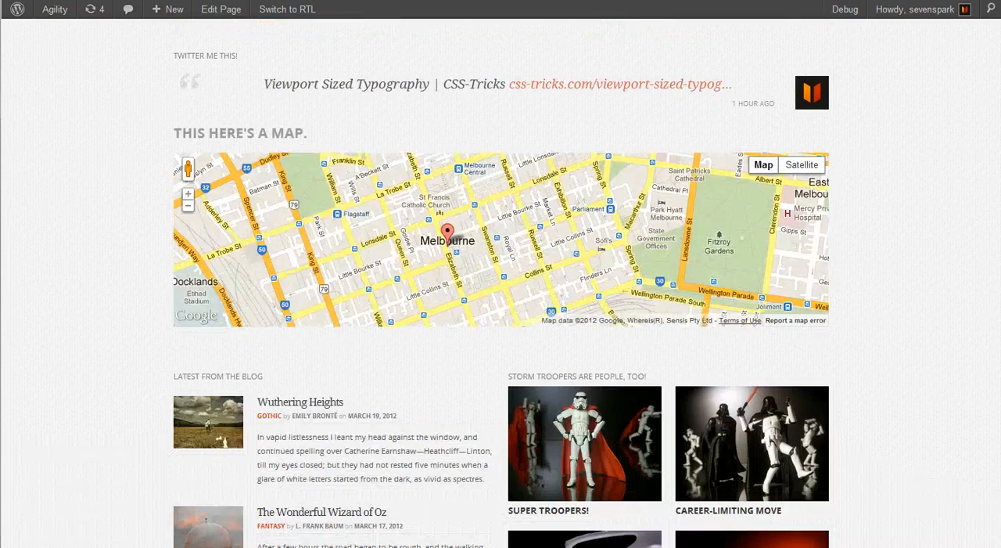
scroll(285, 227, "down", 1)
scroll(123, 328, "down", 8)
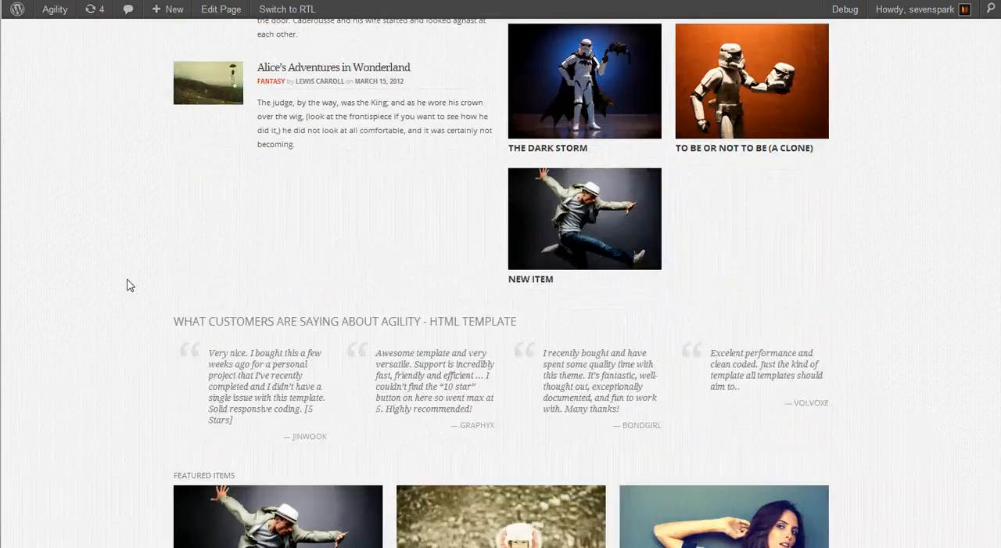
scroll(125, 287, "up", 5)
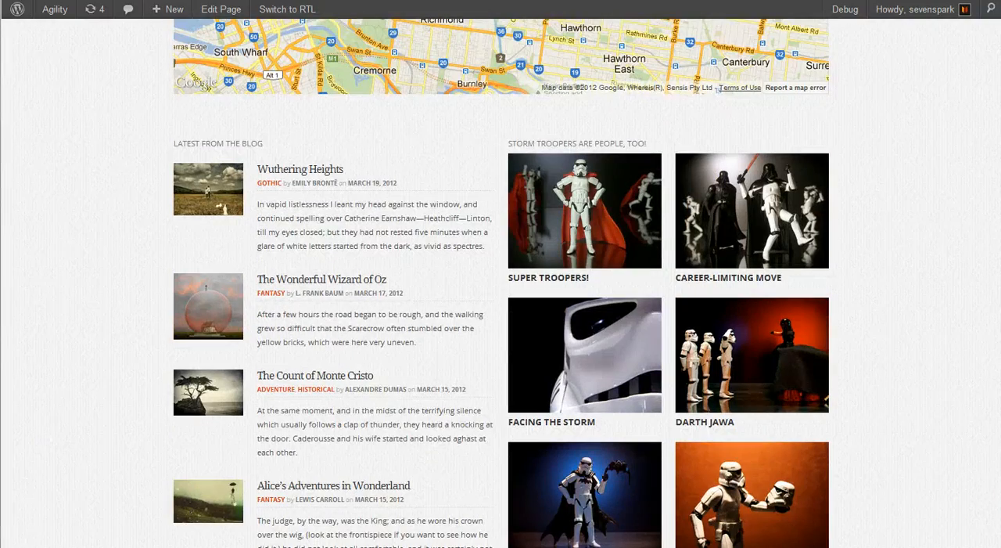